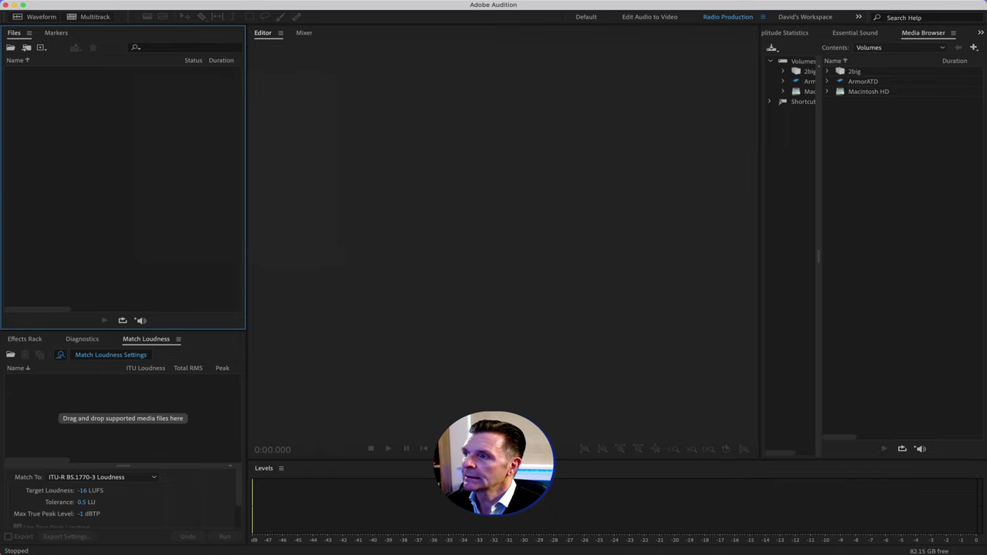
Import Siblance Sentence.wav, open and play it, and show the spectral frequency display
{"action": "left_click_drag", "start_coordinate": [972, 197], "coordinate": [145, 125]}
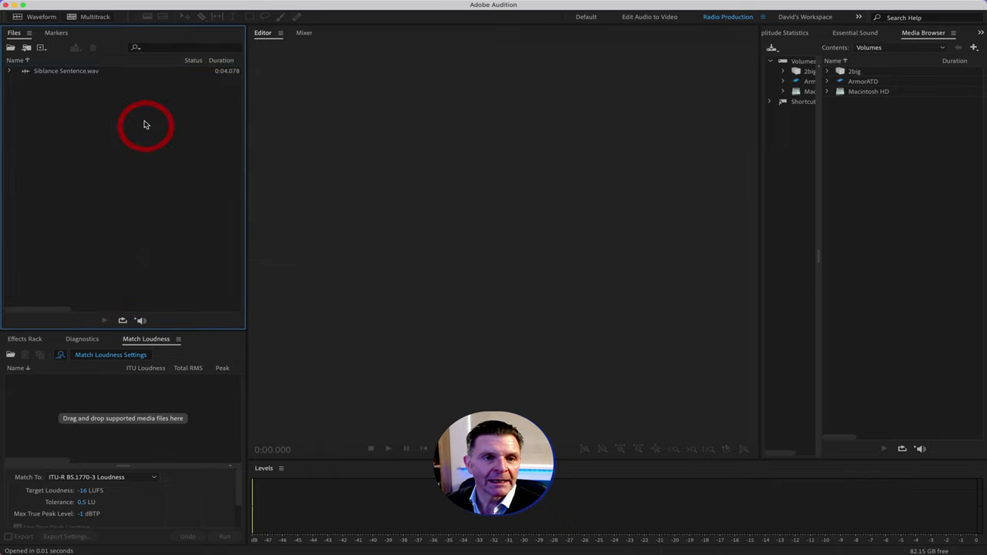
{"action": "double_click", "coordinate": [114, 73]}
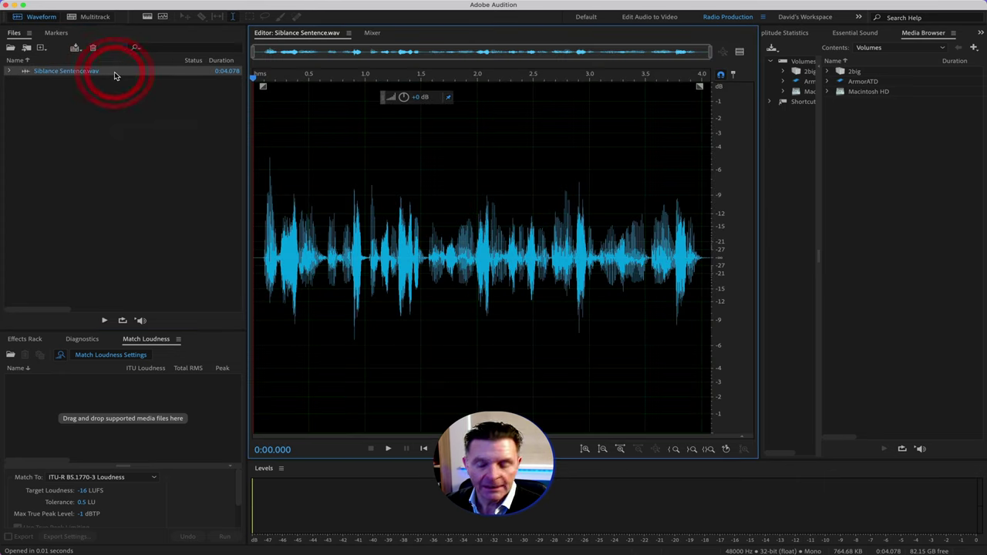
{"action": "key", "text": "space"}
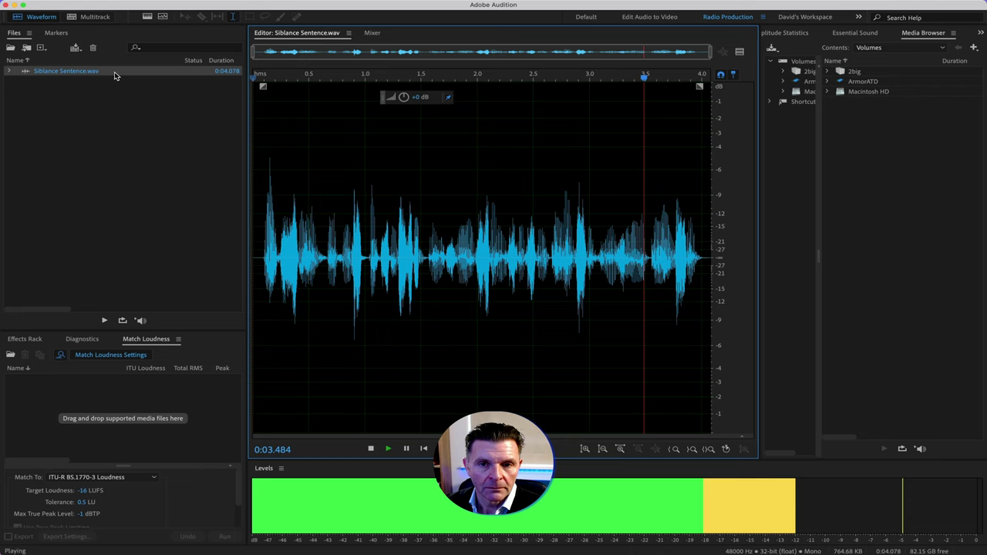
{"action": "key", "text": "space"}
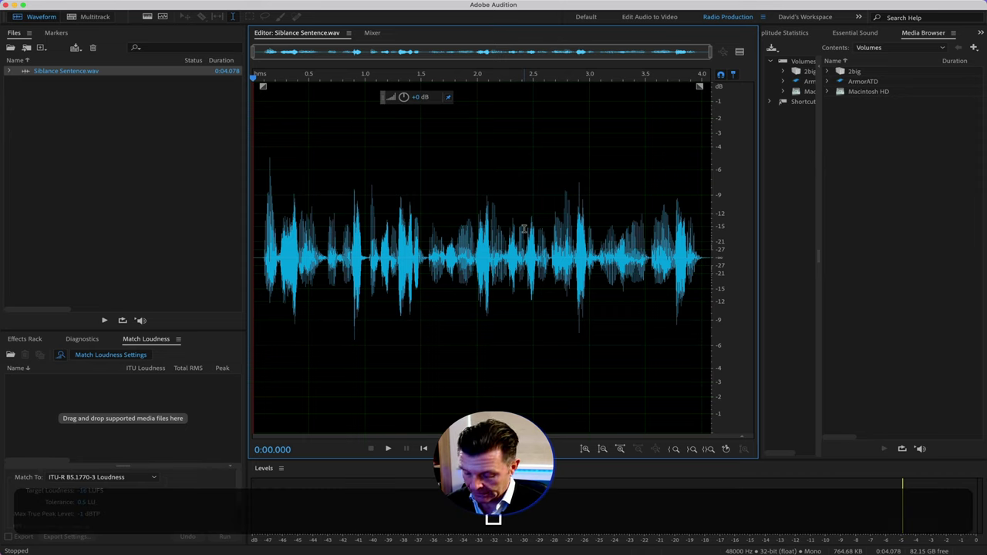
{"action": "key", "text": "shift+d"}
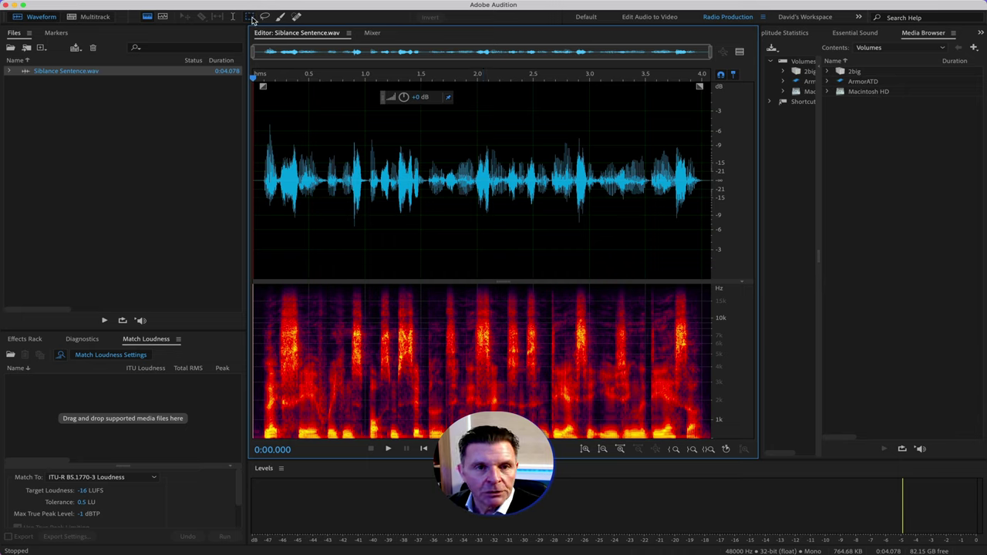
Marquee-select and preview sibilant patches near 2, 2.9 and 1.33 seconds, ending on 2 seconds
{"action": "left_click", "coordinate": [250, 17]}
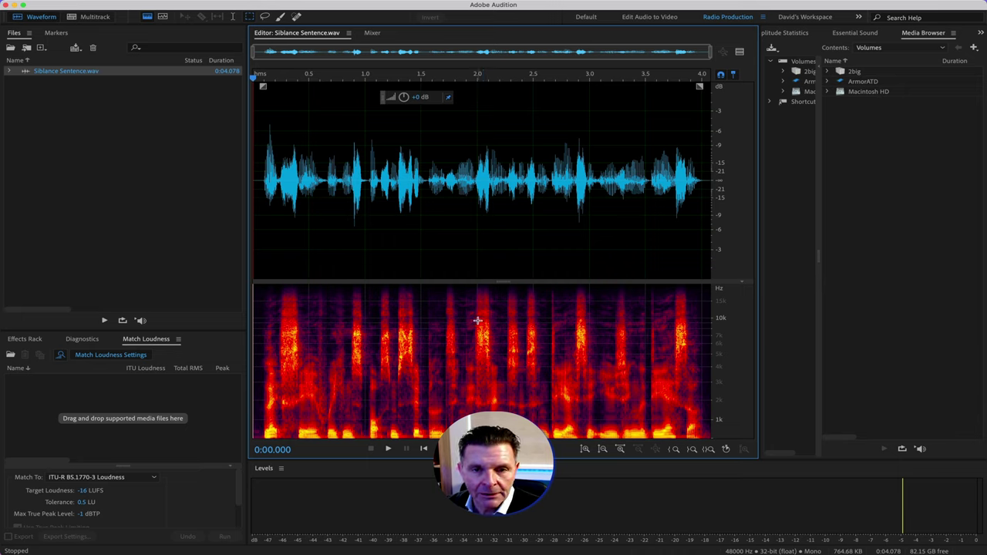
{"action": "left_click_drag", "start_coordinate": [478, 319], "coordinate": [489, 359]}
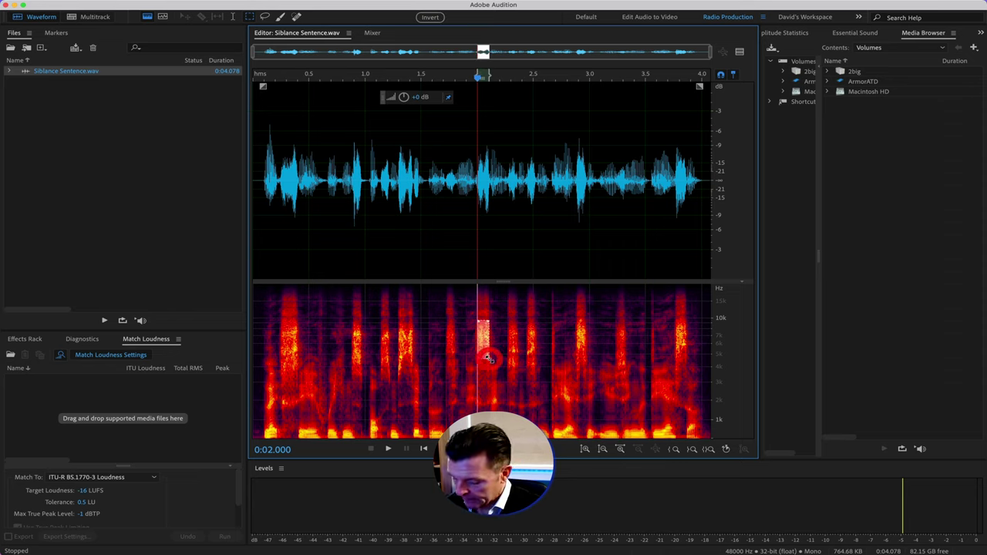
{"action": "key", "text": "space"}
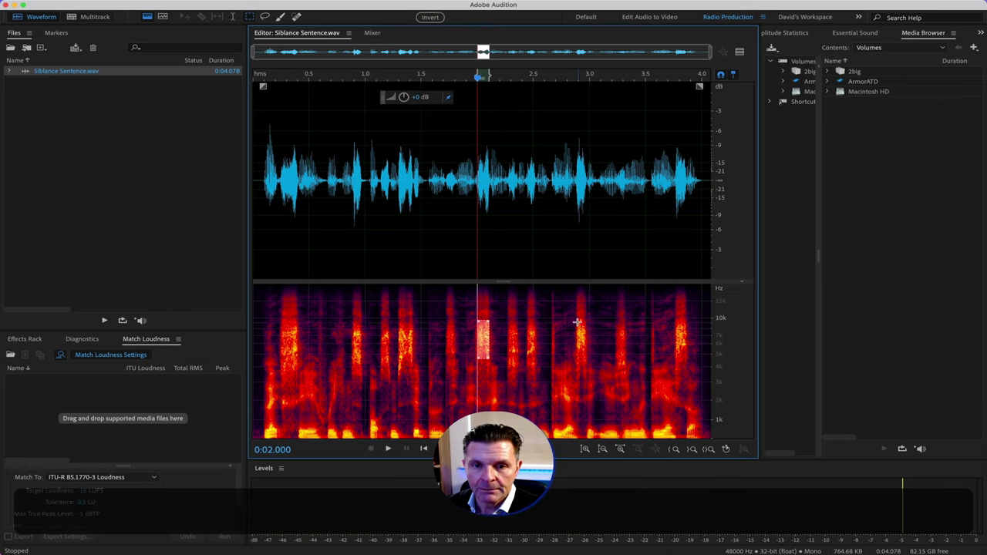
{"action": "left_click_drag", "start_coordinate": [578, 321], "coordinate": [584, 354]}
{"action": "key", "text": "space"}
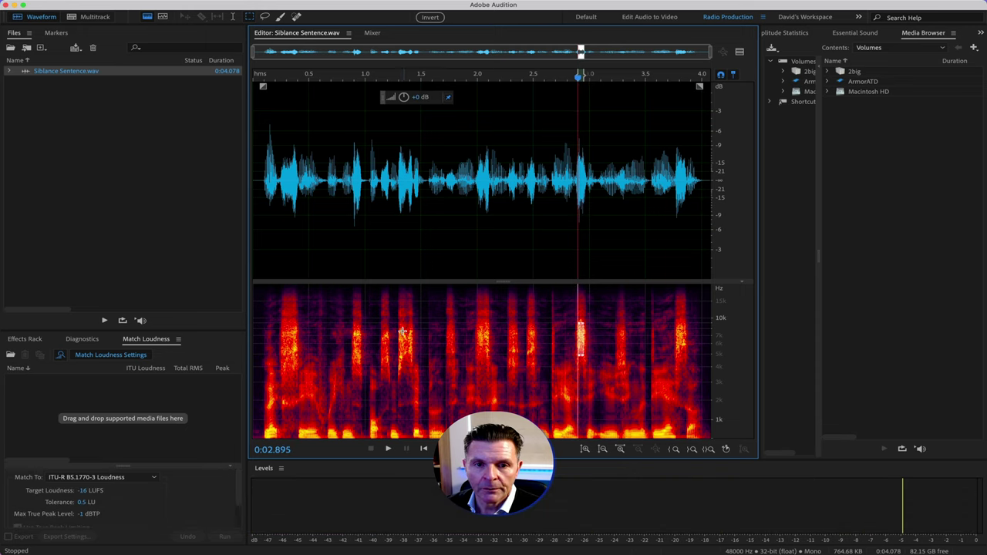
{"action": "left_click_drag", "start_coordinate": [401, 330], "coordinate": [413, 357]}
{"action": "key", "text": "space"}
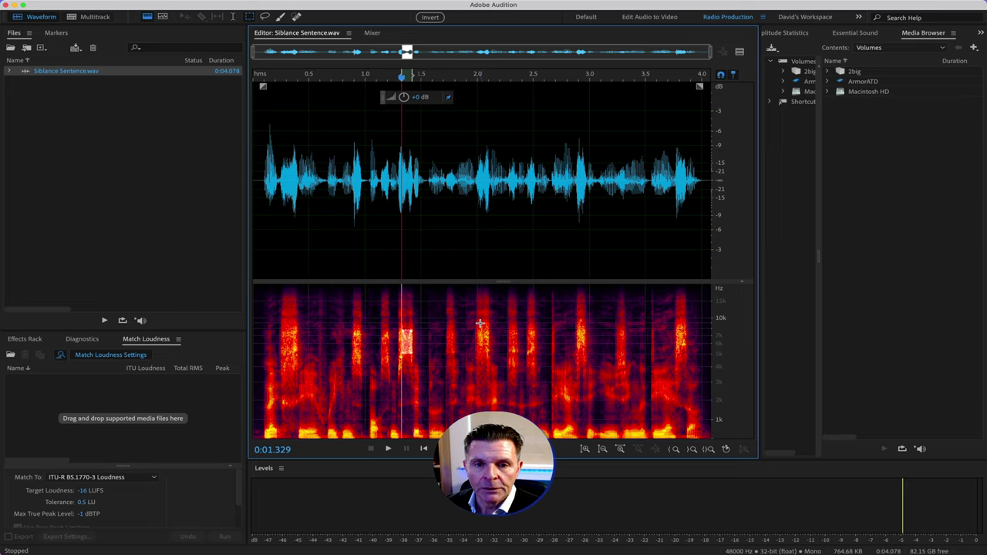
{"action": "left_click_drag", "start_coordinate": [478, 324], "coordinate": [489, 353]}
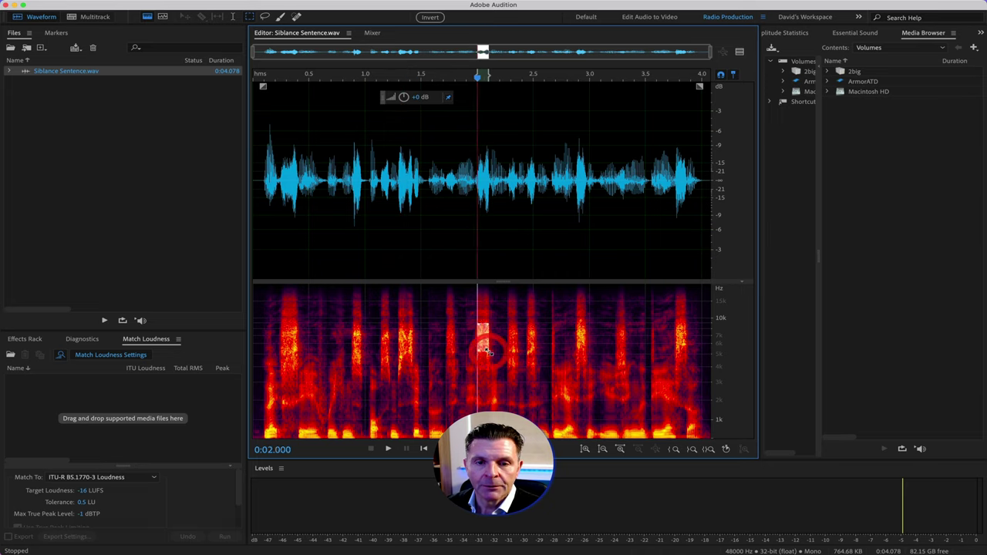
{"action": "key", "text": "space"}
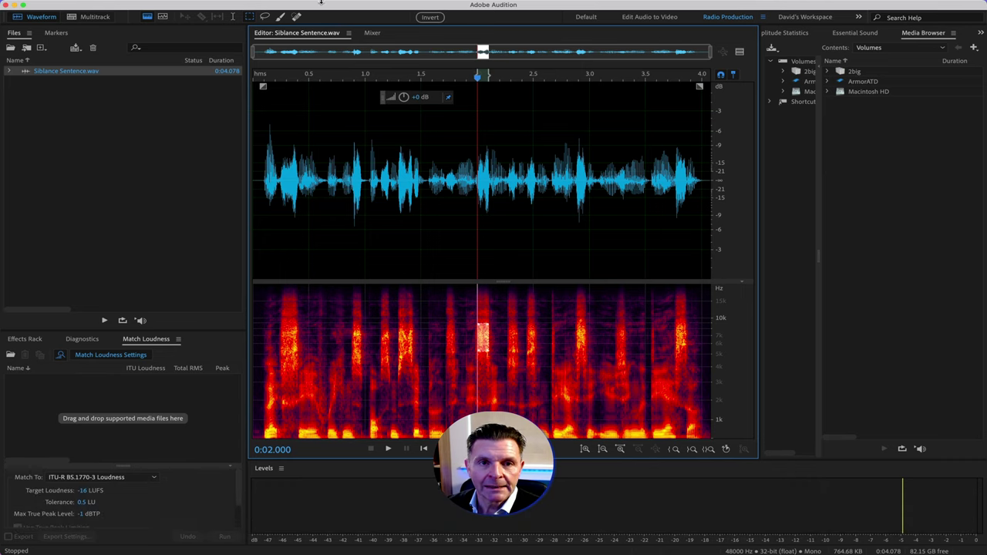
Open the Frequency Analysis panel from the Window menu
{"action": "mouse_move", "coordinate": [321, 7]}
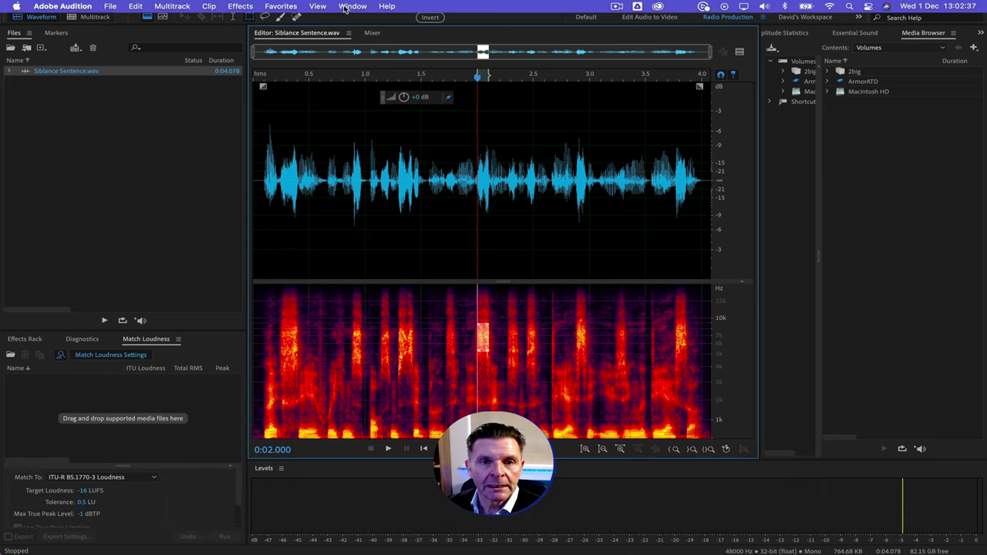
{"action": "left_click", "coordinate": [348, 8]}
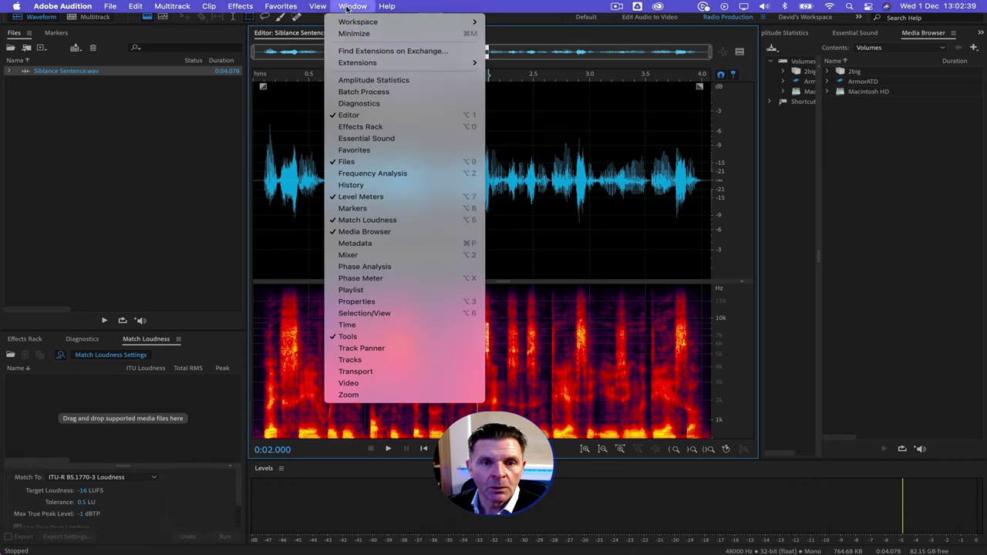
{"action": "left_click", "coordinate": [393, 174]}
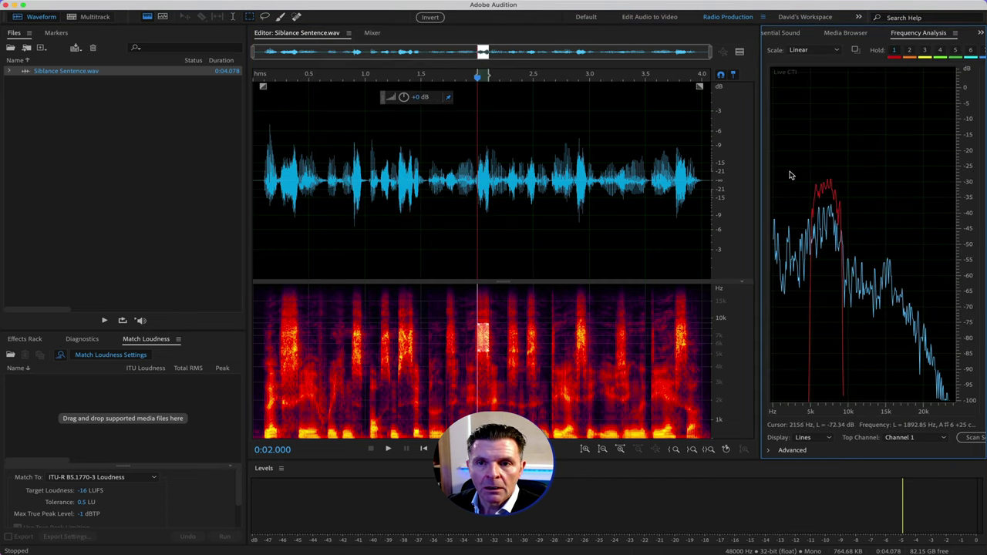
Hold the sibilance selection's spectrum as the Hold 1 trace, then clear the selection
{"action": "left_click", "coordinate": [896, 51]}
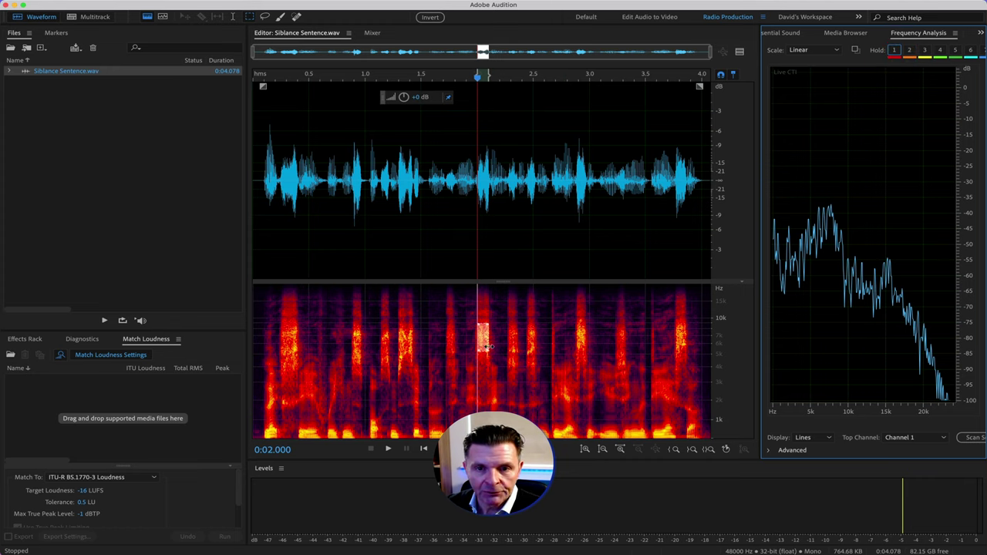
{"action": "key", "text": "space"}
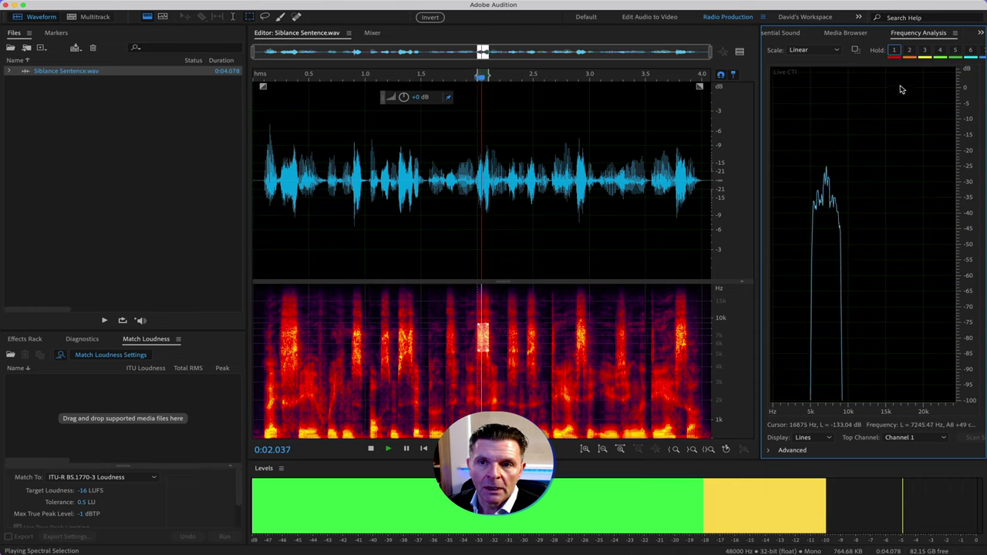
{"action": "left_click", "coordinate": [895, 51]}
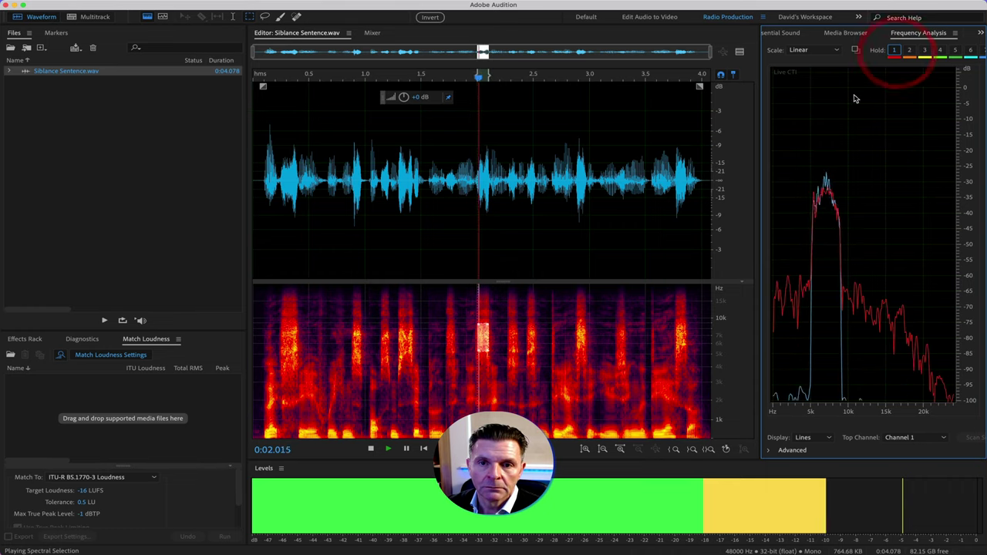
{"action": "key", "text": "space"}
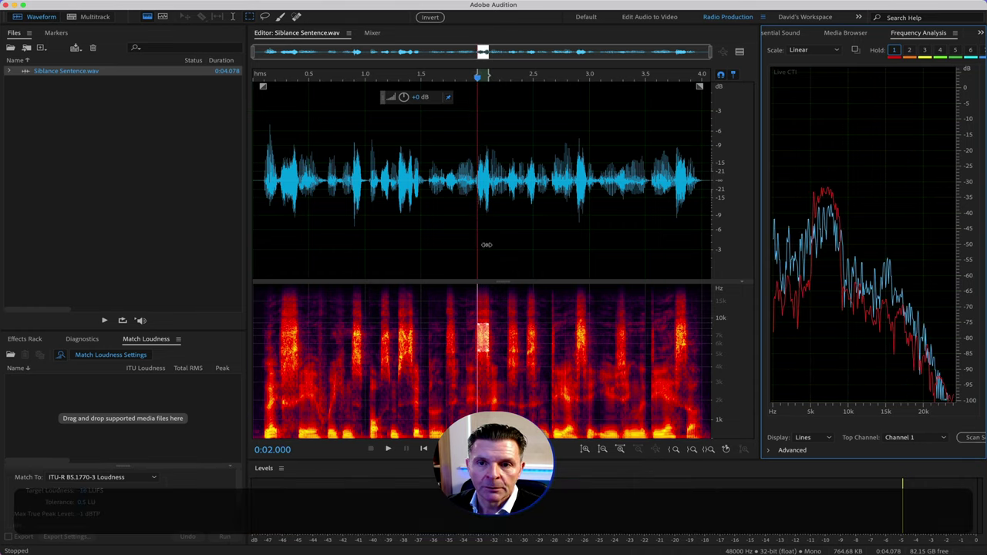
{"action": "left_click", "coordinate": [255, 182]}
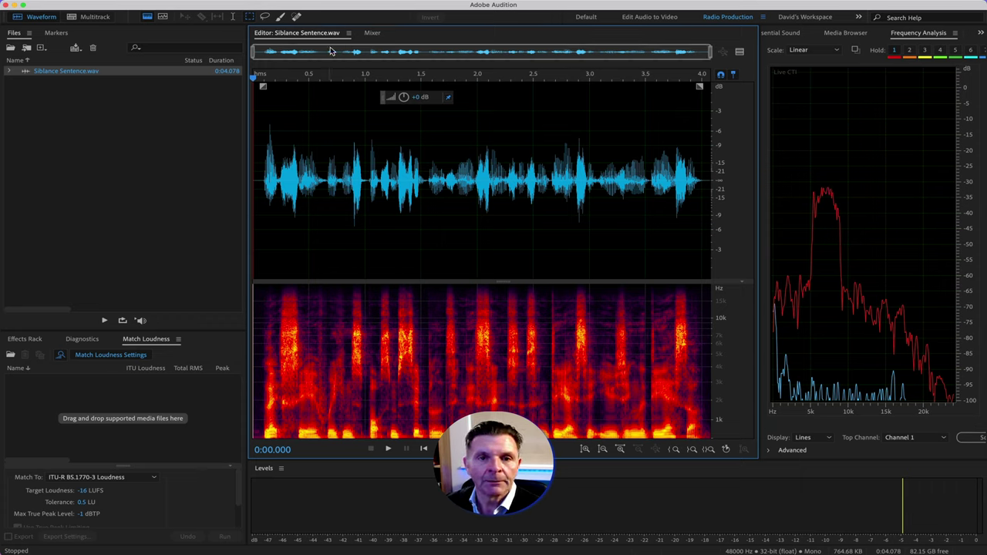
Open the DeEsser effect from the Effects menu
{"action": "mouse_move", "coordinate": [325, 3]}
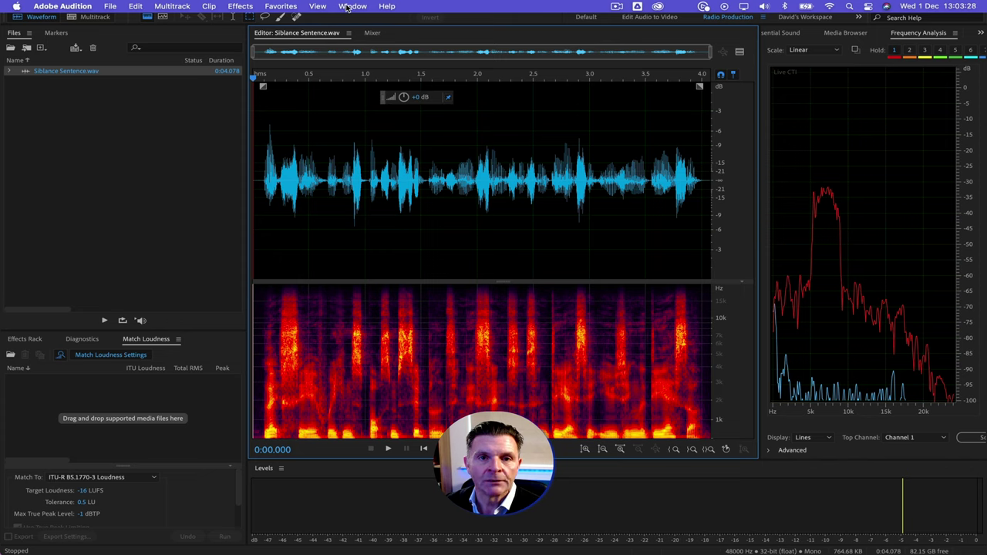
{"action": "left_click", "coordinate": [243, 7]}
{"action": "mouse_move", "coordinate": [301, 148]}
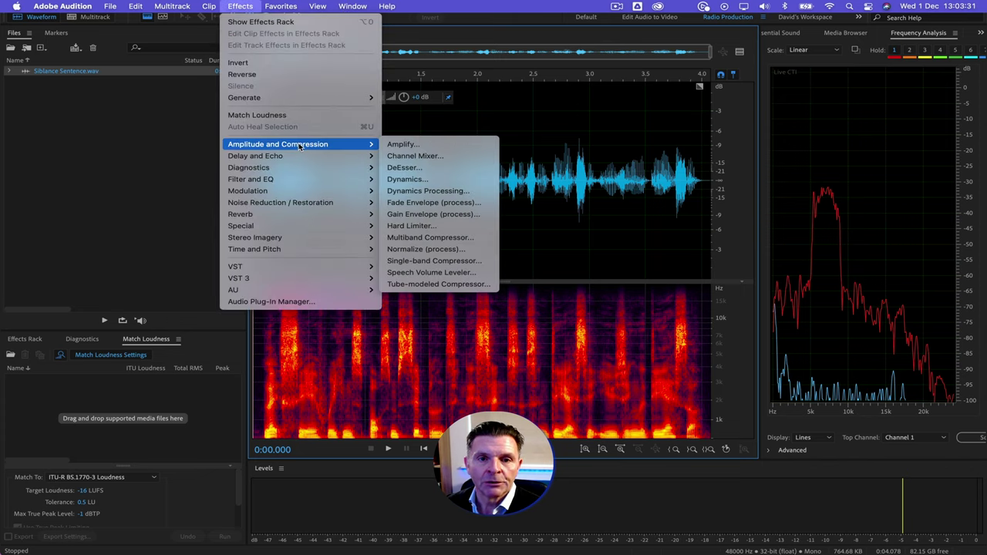
{"action": "left_click", "coordinate": [403, 166]}
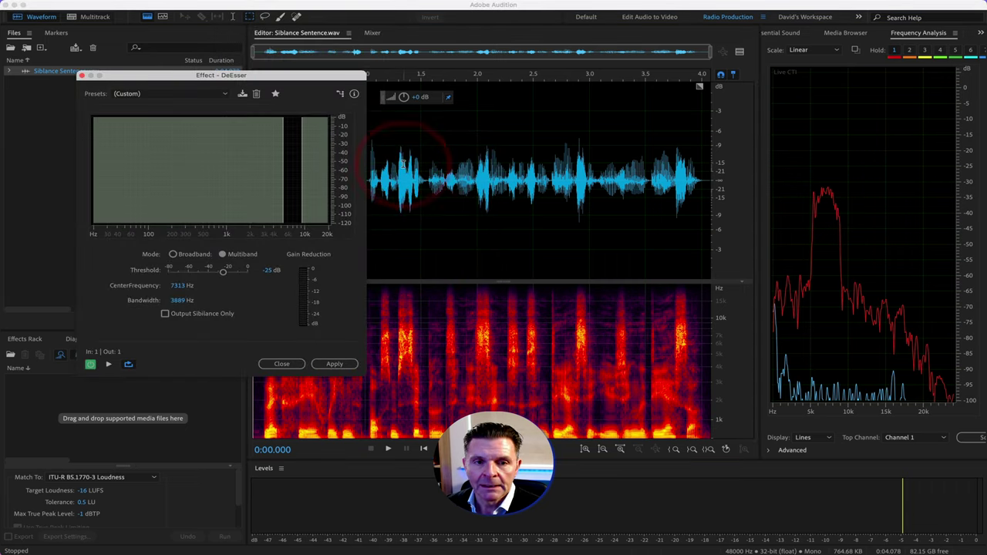
Set the DeEsser centre frequency to 7359 Hz
{"action": "left_click", "coordinate": [177, 287]}
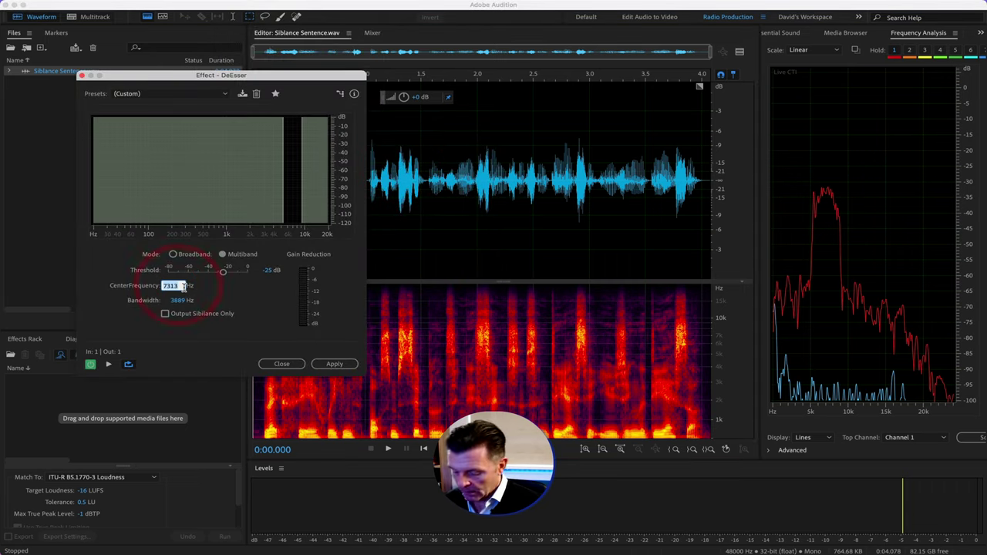
{"action": "type", "text": "7"}
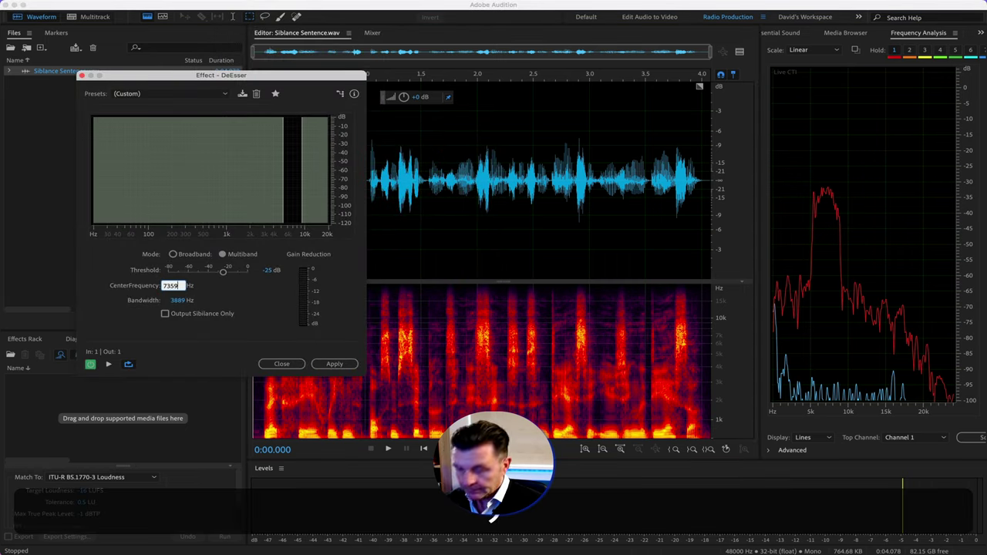
{"action": "key", "text": "Return"}
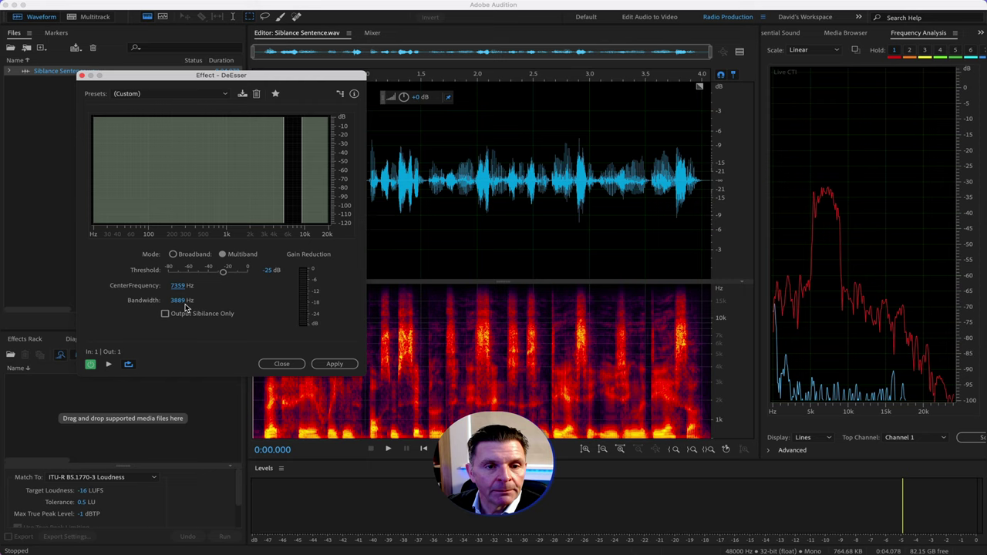
Put the playhead on the sibilant at 0:02.895, raise the threshold to 0 dB, and play
{"action": "left_click", "coordinate": [578, 322]}
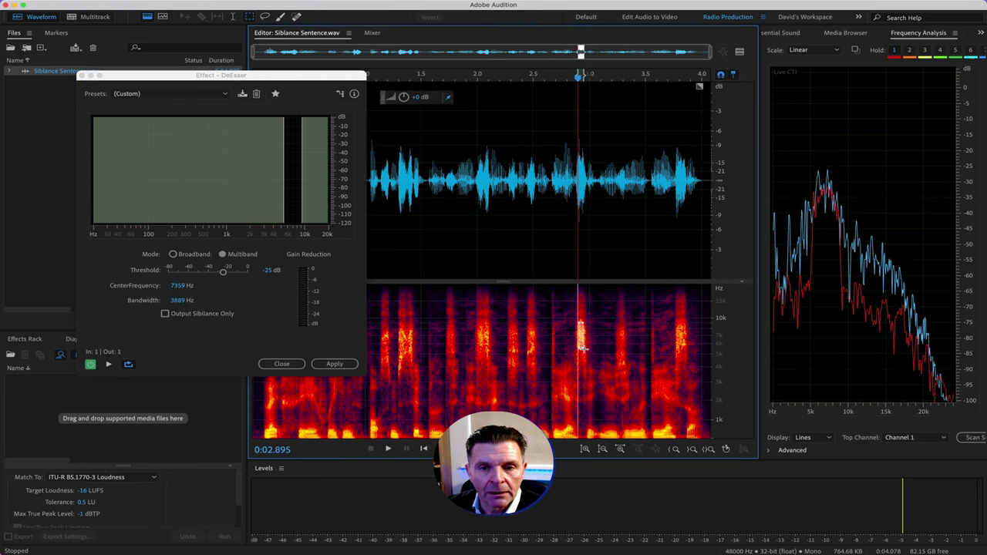
{"action": "left_click", "coordinate": [583, 355]}
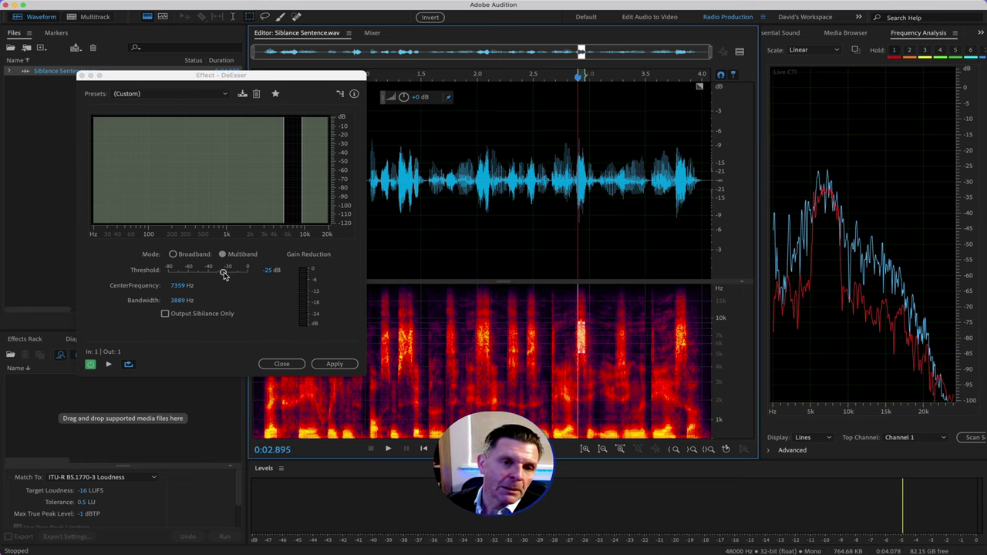
{"action": "left_click_drag", "start_coordinate": [224, 275], "coordinate": [254, 278]}
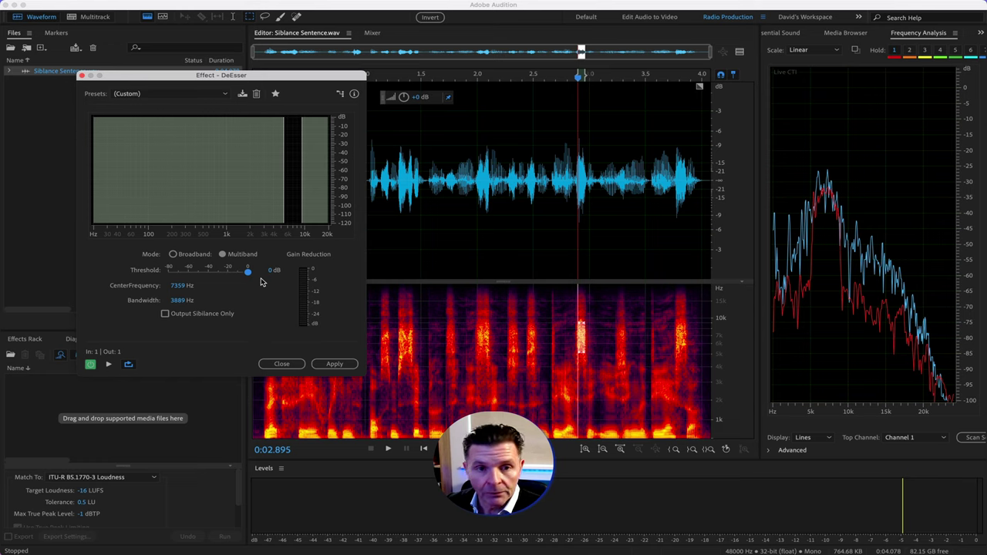
{"action": "key", "text": "space"}
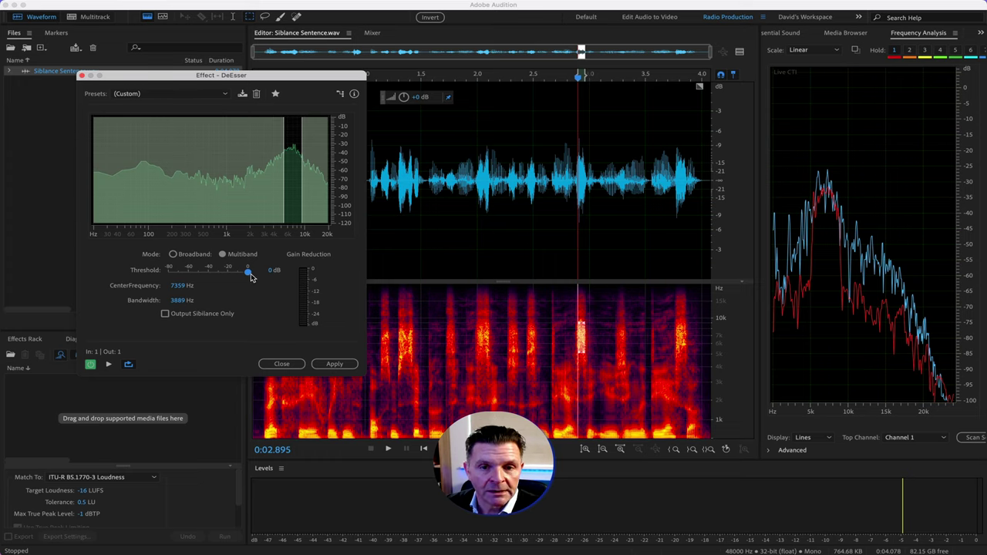
Lower the DeEsser threshold to about -19 dB while previewing the sentence
{"action": "key", "text": "space"}
{"action": "left_click_drag", "start_coordinate": [248, 271], "coordinate": [229, 277]}
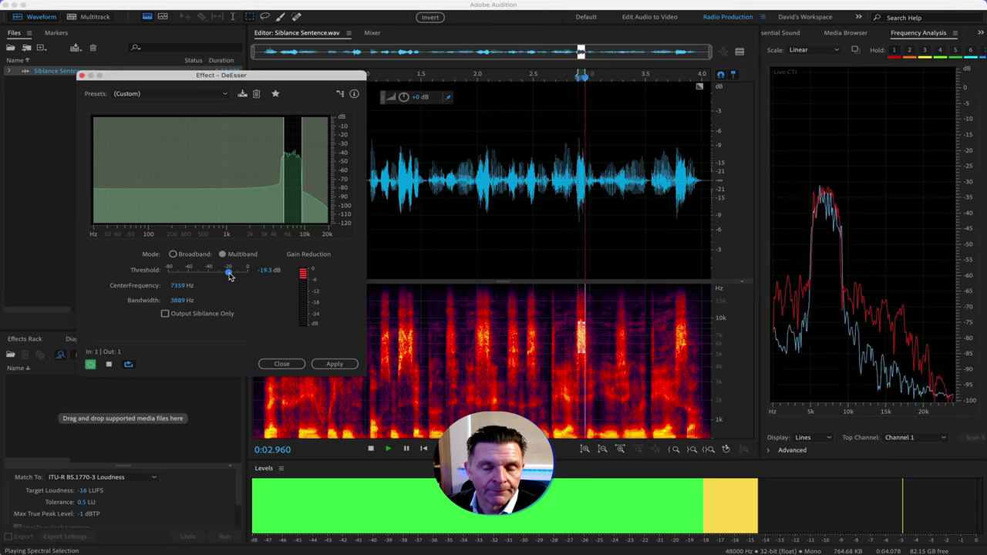
{"action": "left_click", "coordinate": [228, 274]}
{"action": "key", "text": "space"}
Preview from 1.408 seconds and lower the threshold further to -30.9 dB
{"action": "left_click", "coordinate": [410, 262]}
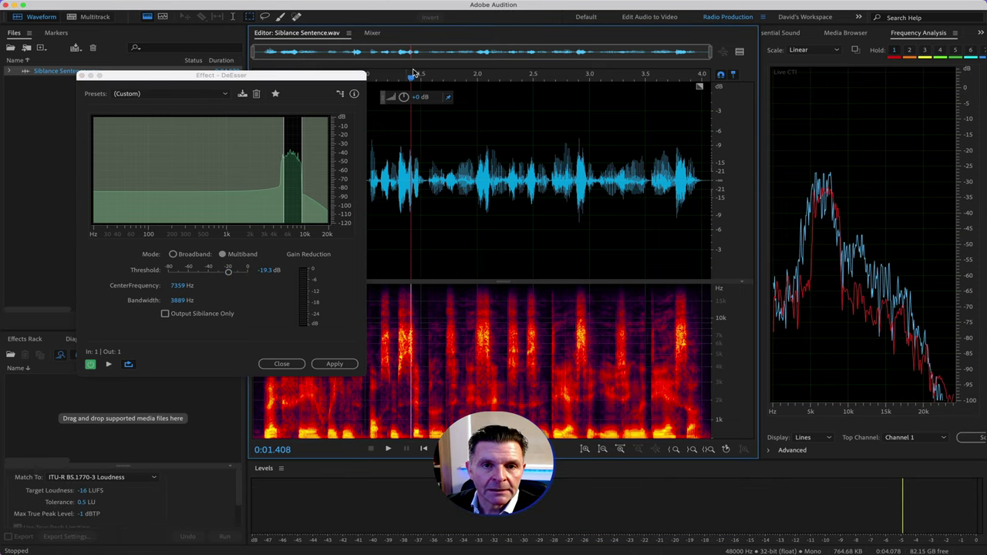
{"action": "key", "text": "space"}
{"action": "left_click", "coordinate": [195, 97]}
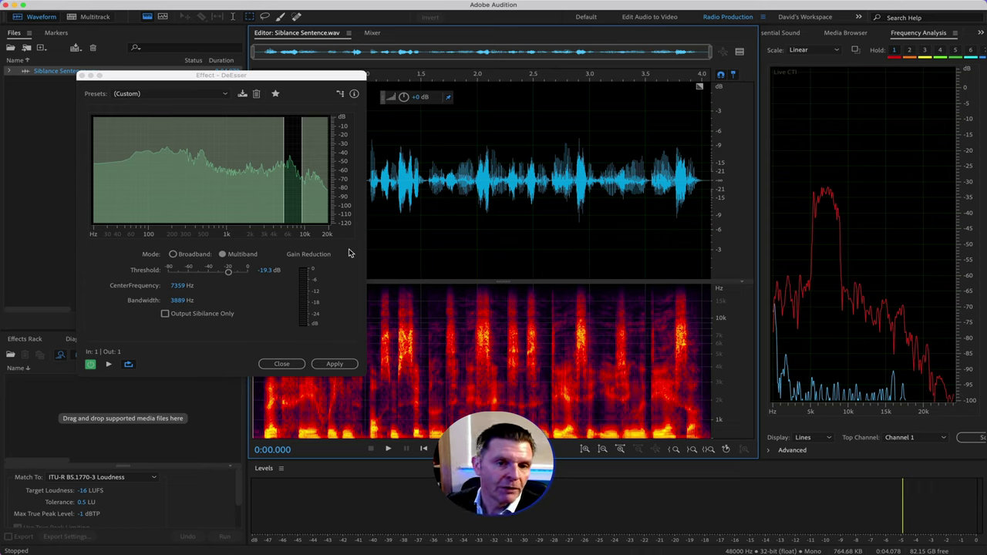
{"action": "key", "text": "space"}
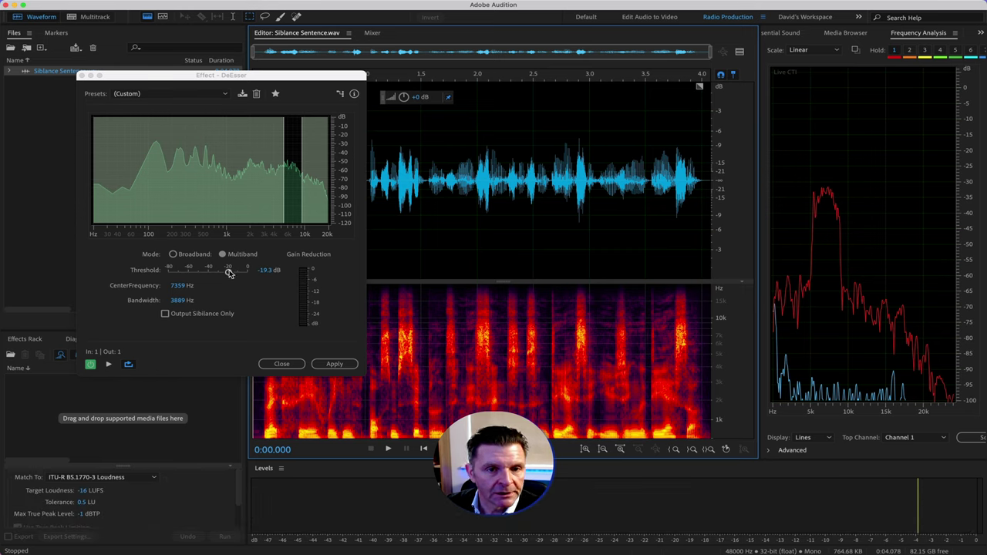
{"action": "left_click_drag", "start_coordinate": [229, 273], "coordinate": [218, 276]}
{"action": "key", "text": "space"}
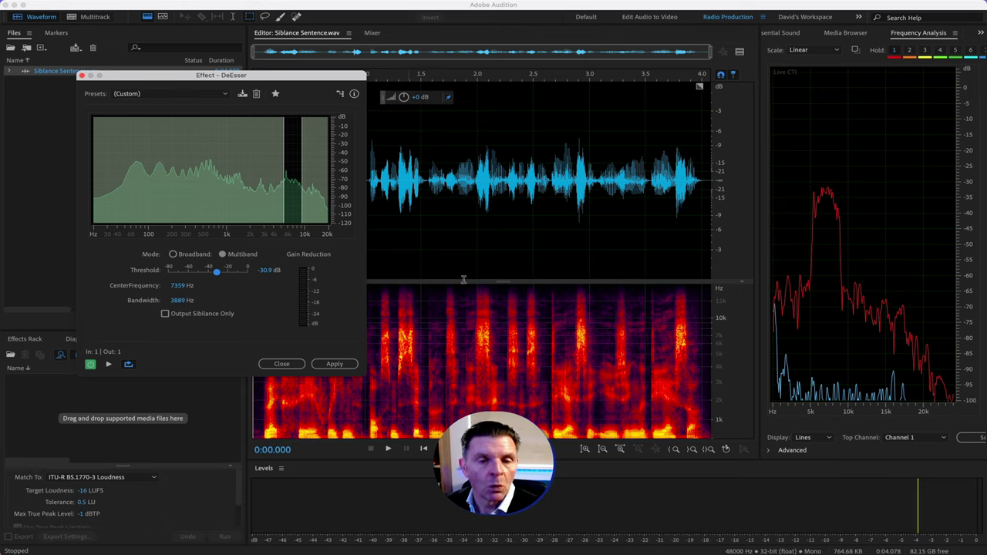
Set the DeEsser threshold to -25 dB and preview the sentence
{"action": "left_click", "coordinate": [264, 271]}
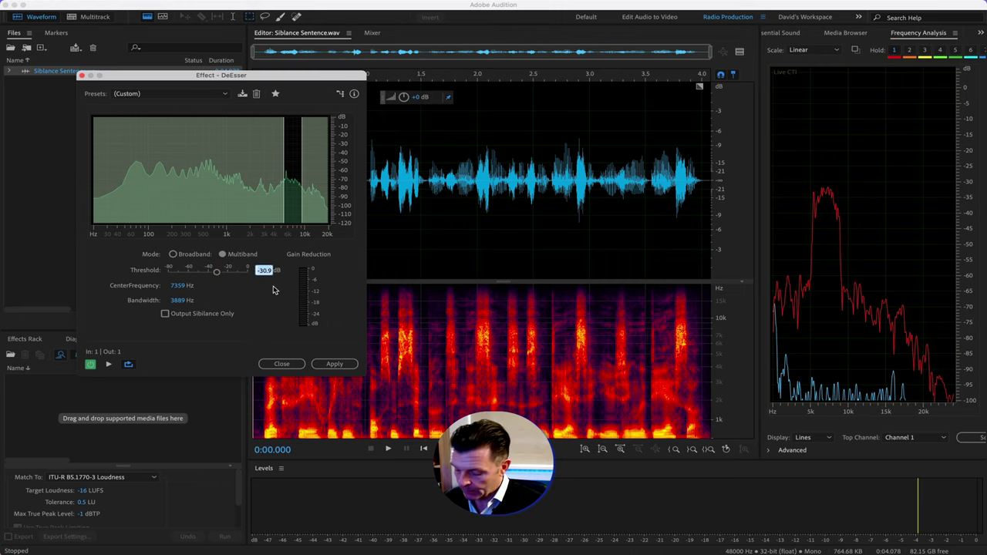
{"action": "type", "text": "-25"}
{"action": "key", "text": "Return"}
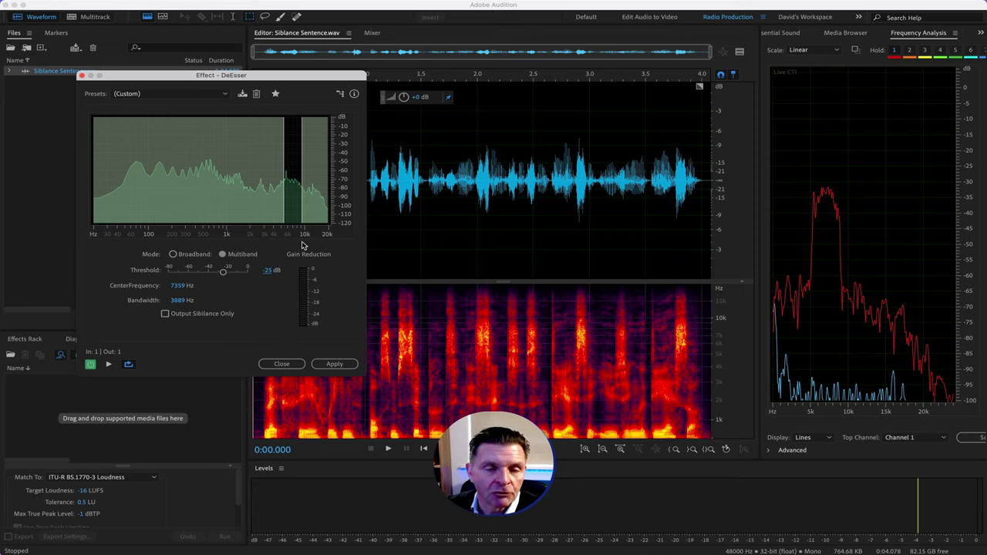
{"action": "key", "text": "space"}
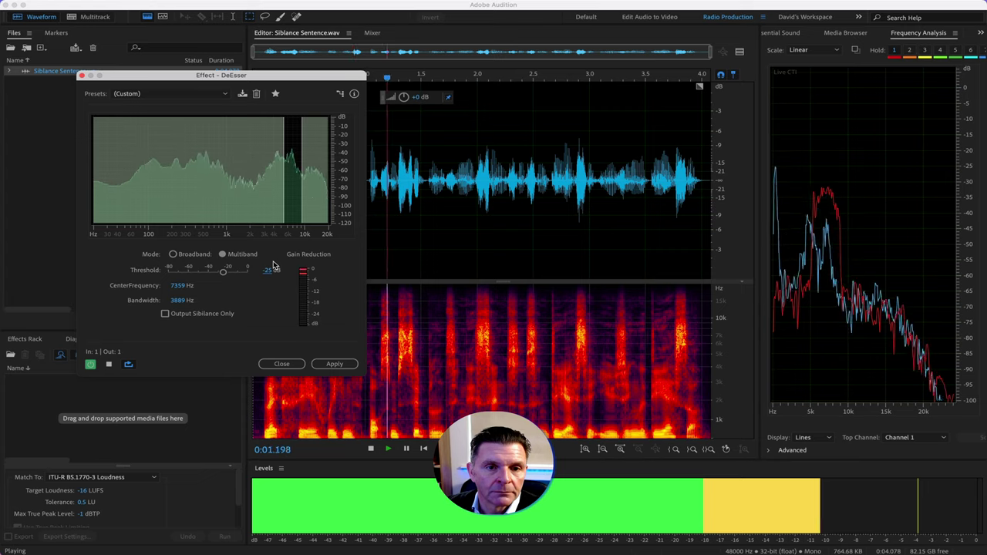
{"action": "key", "text": "space"}
Change the threshold to -26 dB and preview the sentence again
{"action": "left_click", "coordinate": [267, 271]}
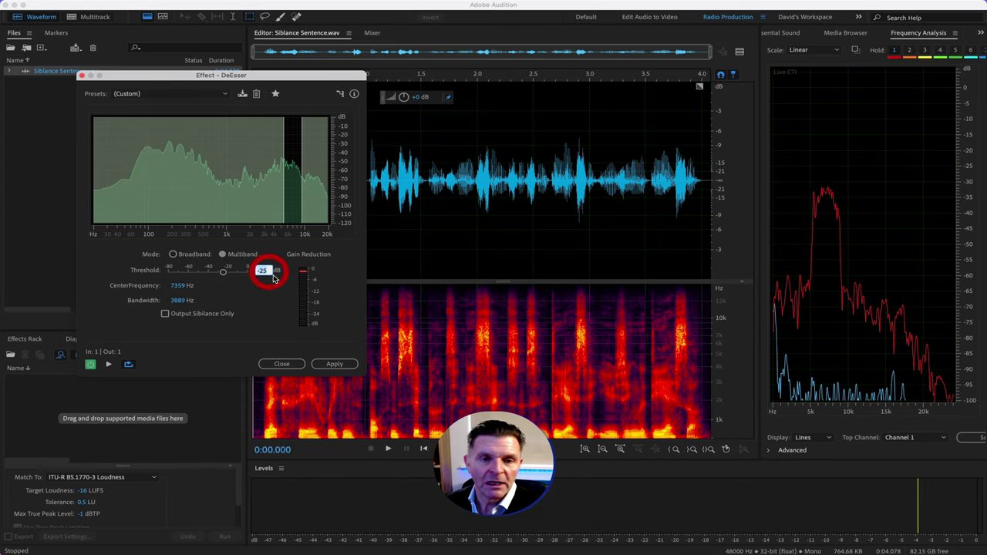
{"action": "key", "text": "Return"}
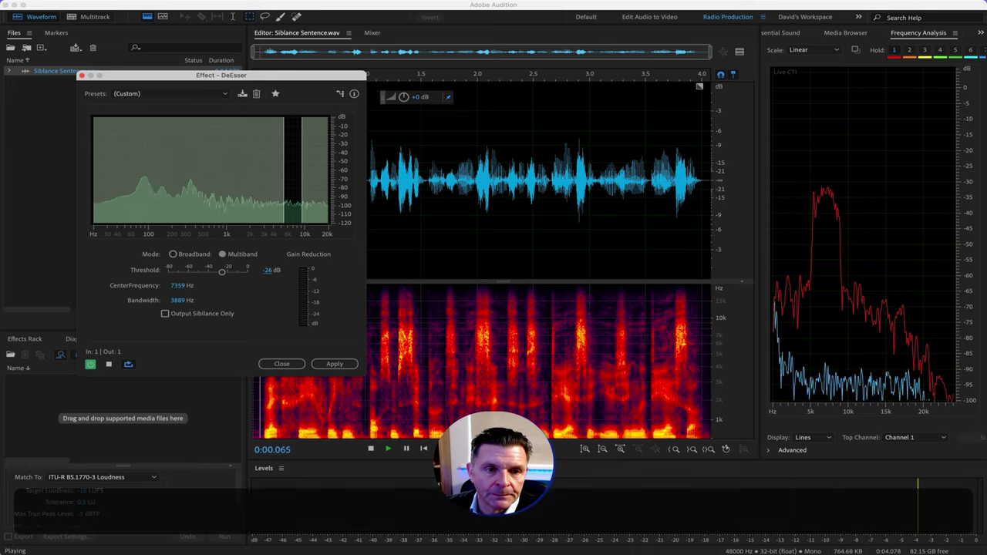
{"action": "key", "text": "space"}
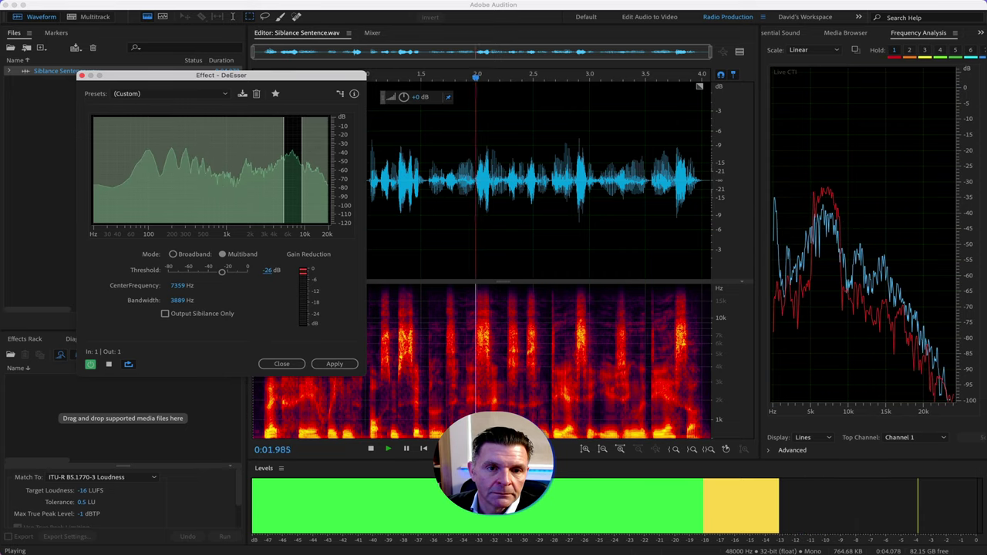
{"action": "key", "text": "space"}
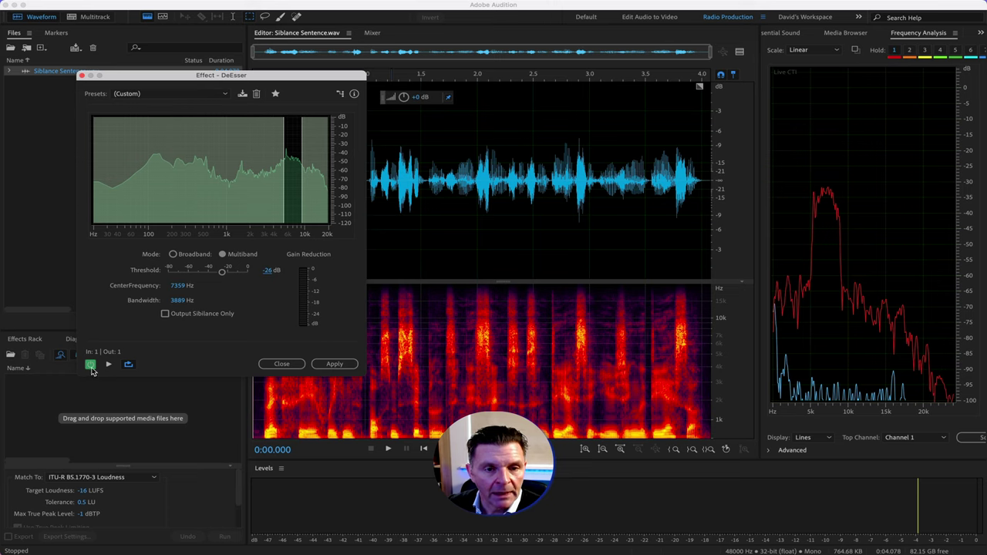
Play the sentence with the DeEsser bypassed, then re-enable it and replay with de-essing
{"action": "key", "text": "space"}
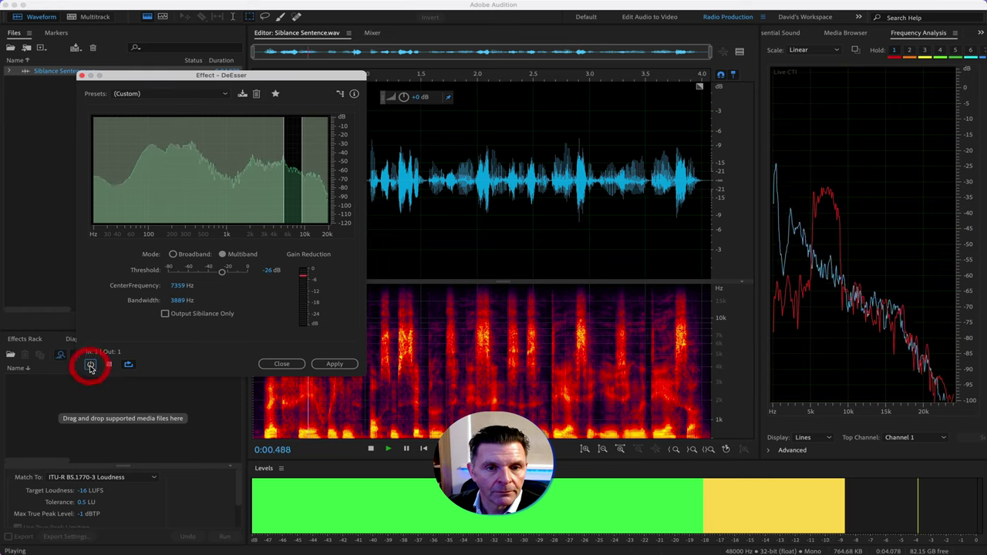
{"action": "left_click", "coordinate": [90, 365]}
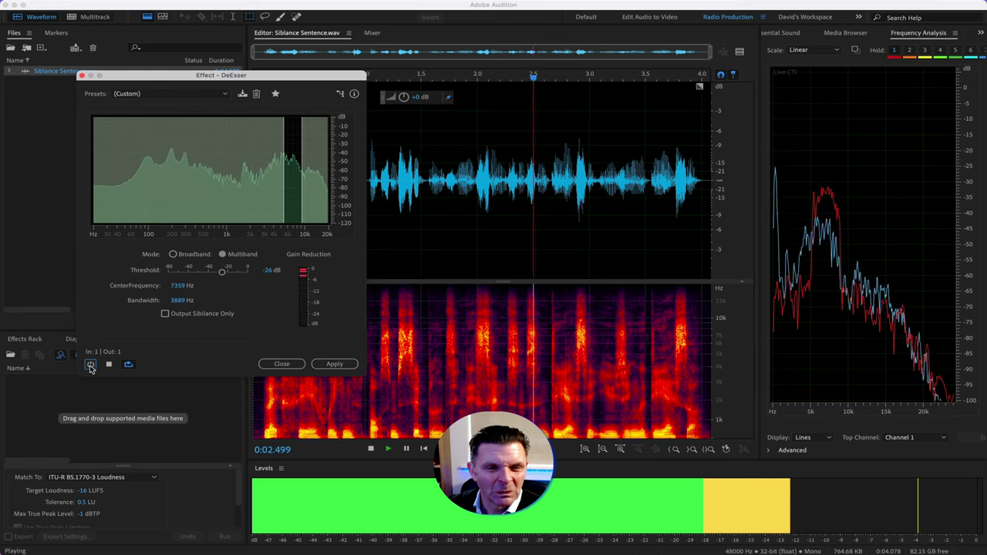
{"action": "key", "text": "space"}
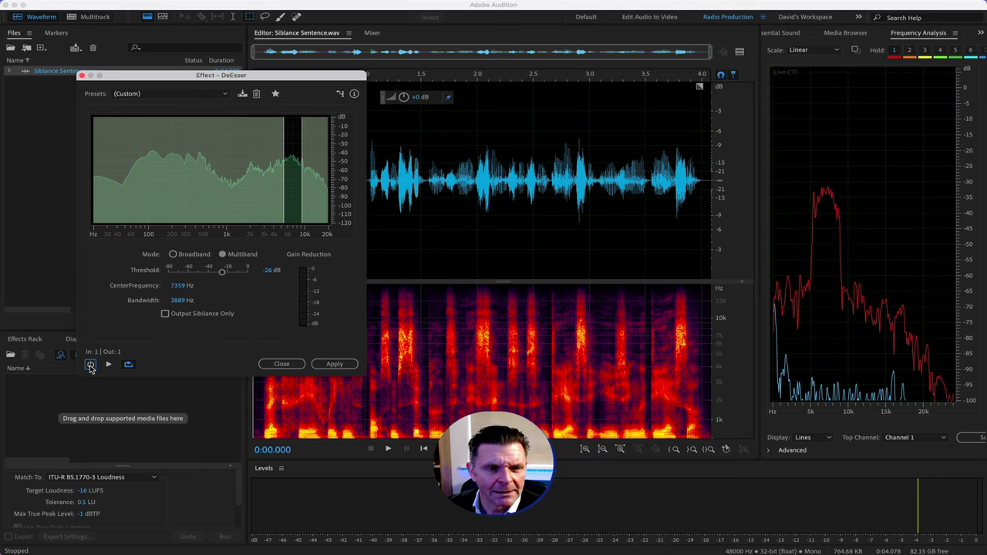
{"action": "left_click", "coordinate": [90, 364]}
{"action": "key", "text": "space"}
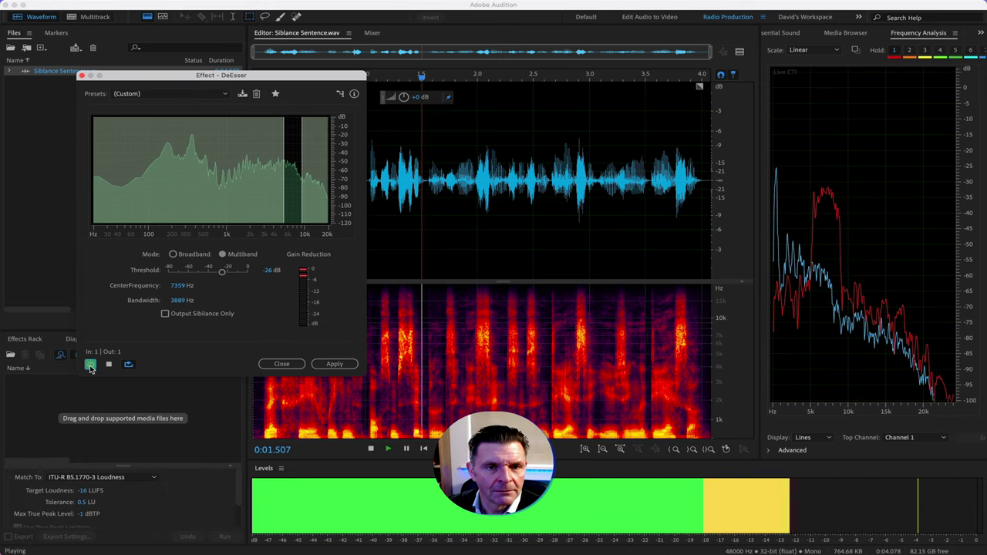